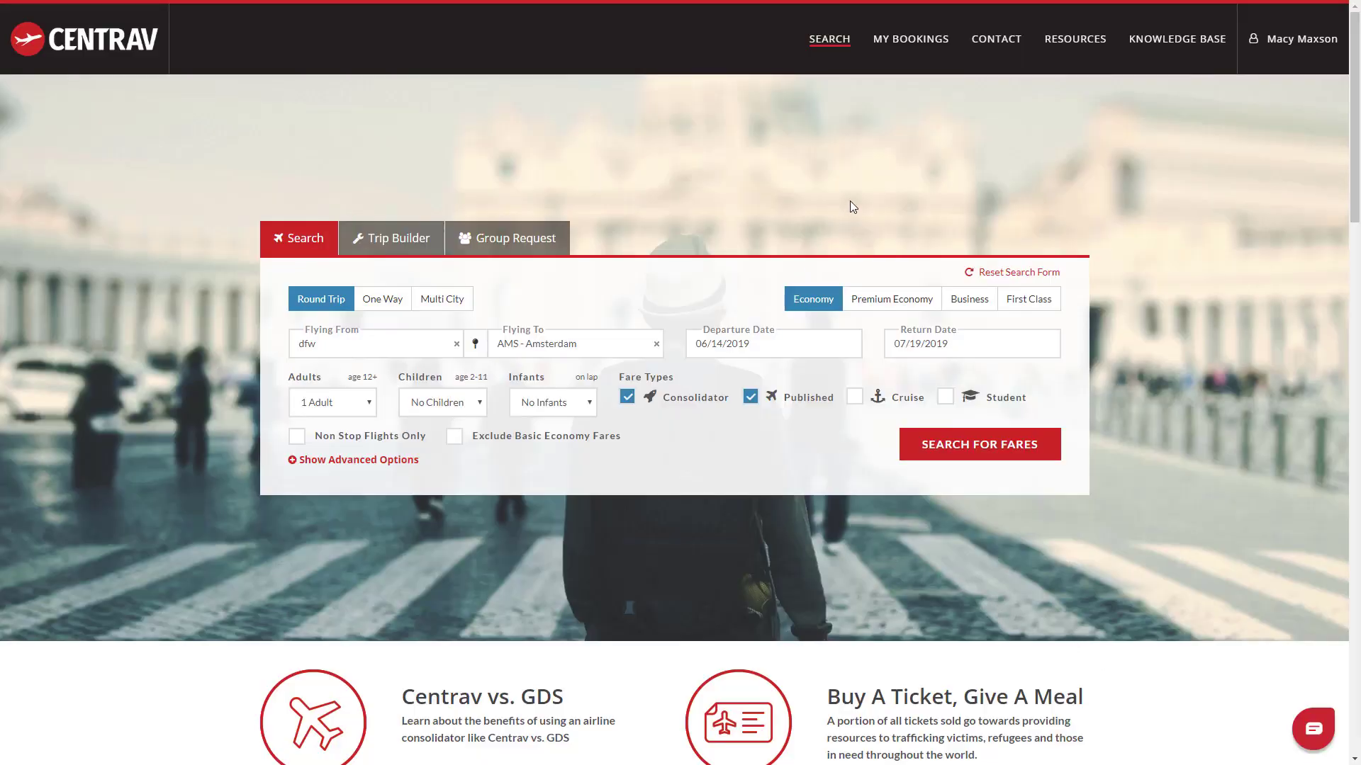
# - Go from the flight search to the My Bookings page listing five bookings
pyautogui.click(893, 41)
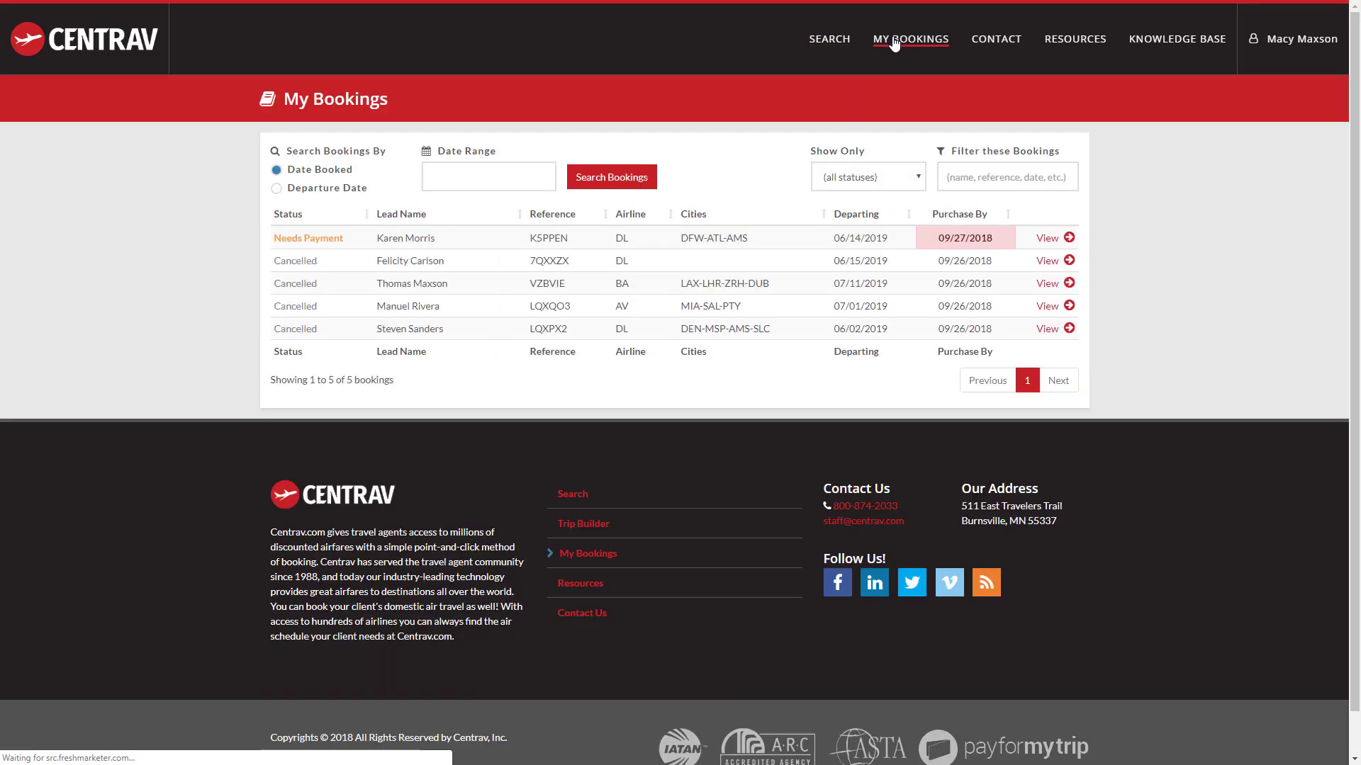
pyautogui.click(1048, 238)
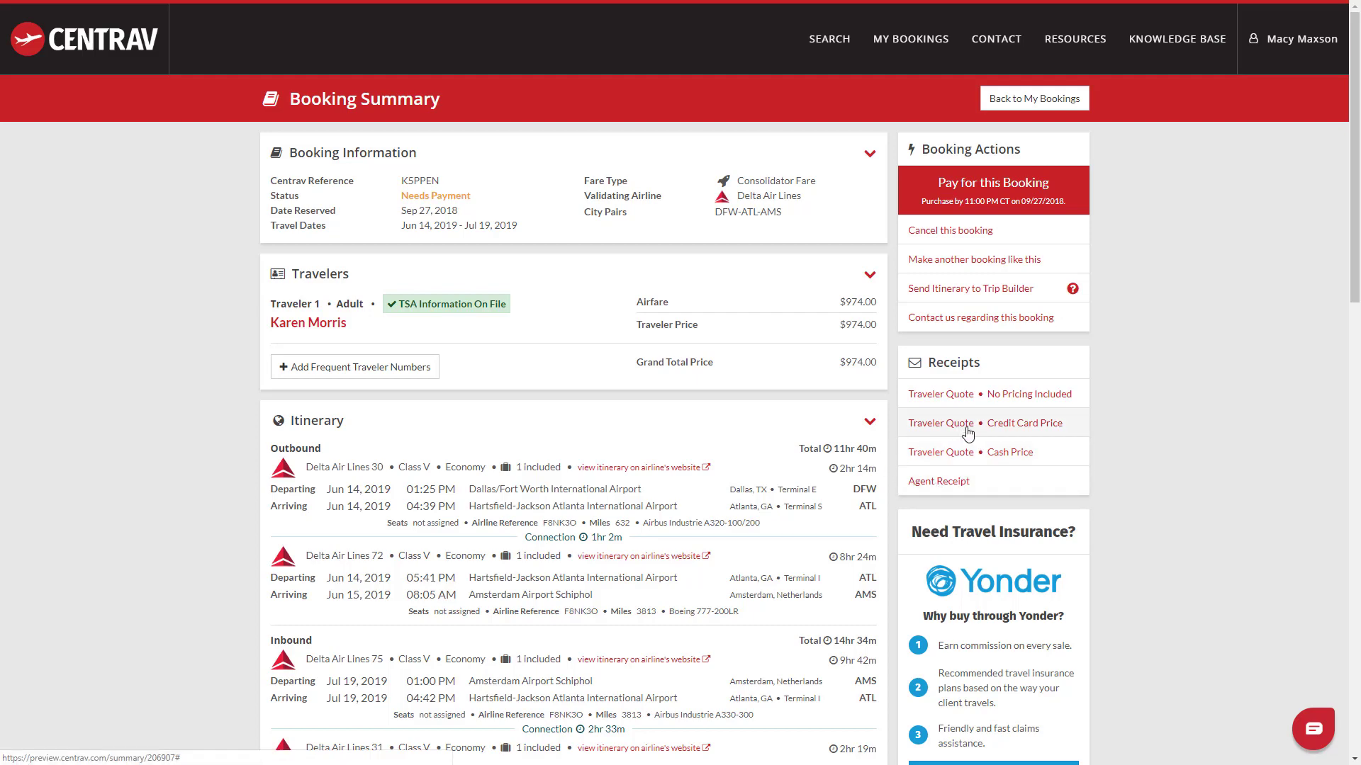
pyautogui.click(941, 424)
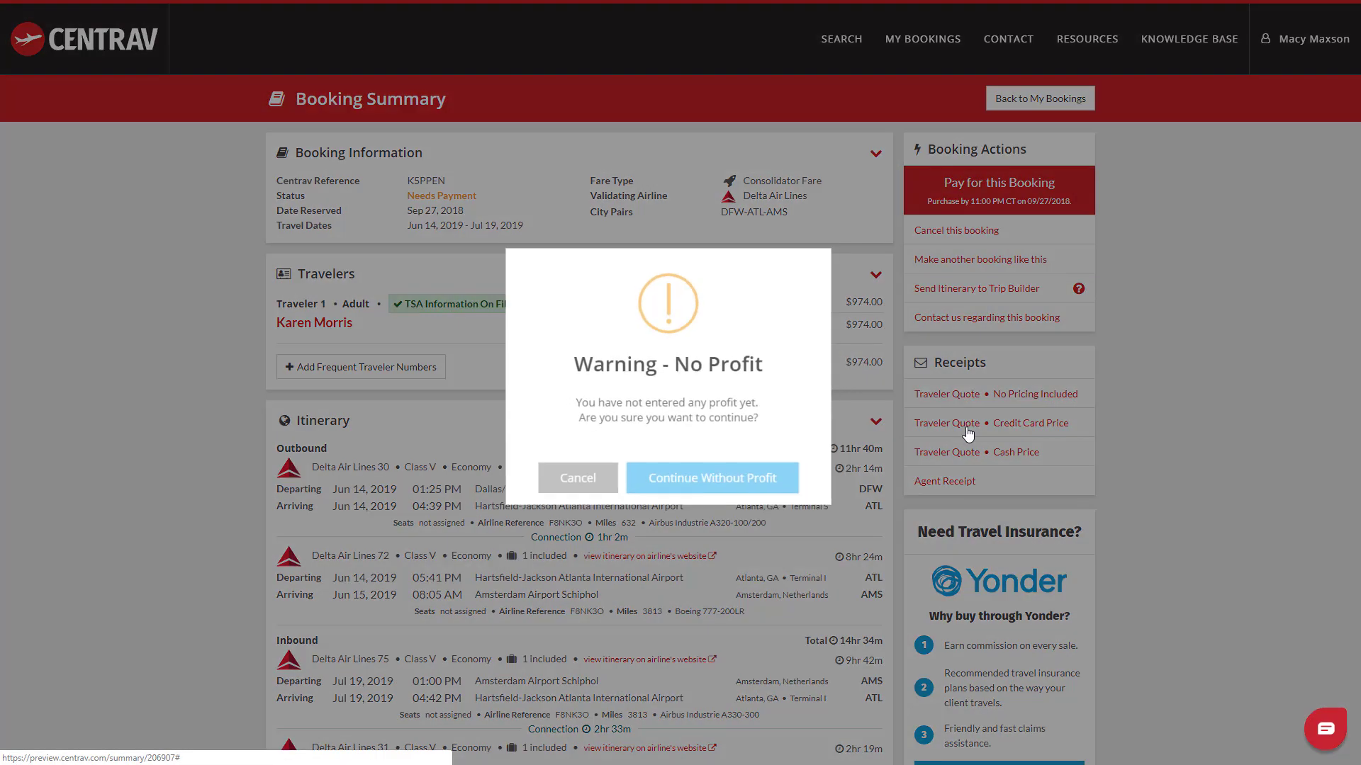
# - Dismiss the no-profit warning and save a $60.00 markup per adult, making the traveler price $1,034.00
pyautogui.click(564, 486)
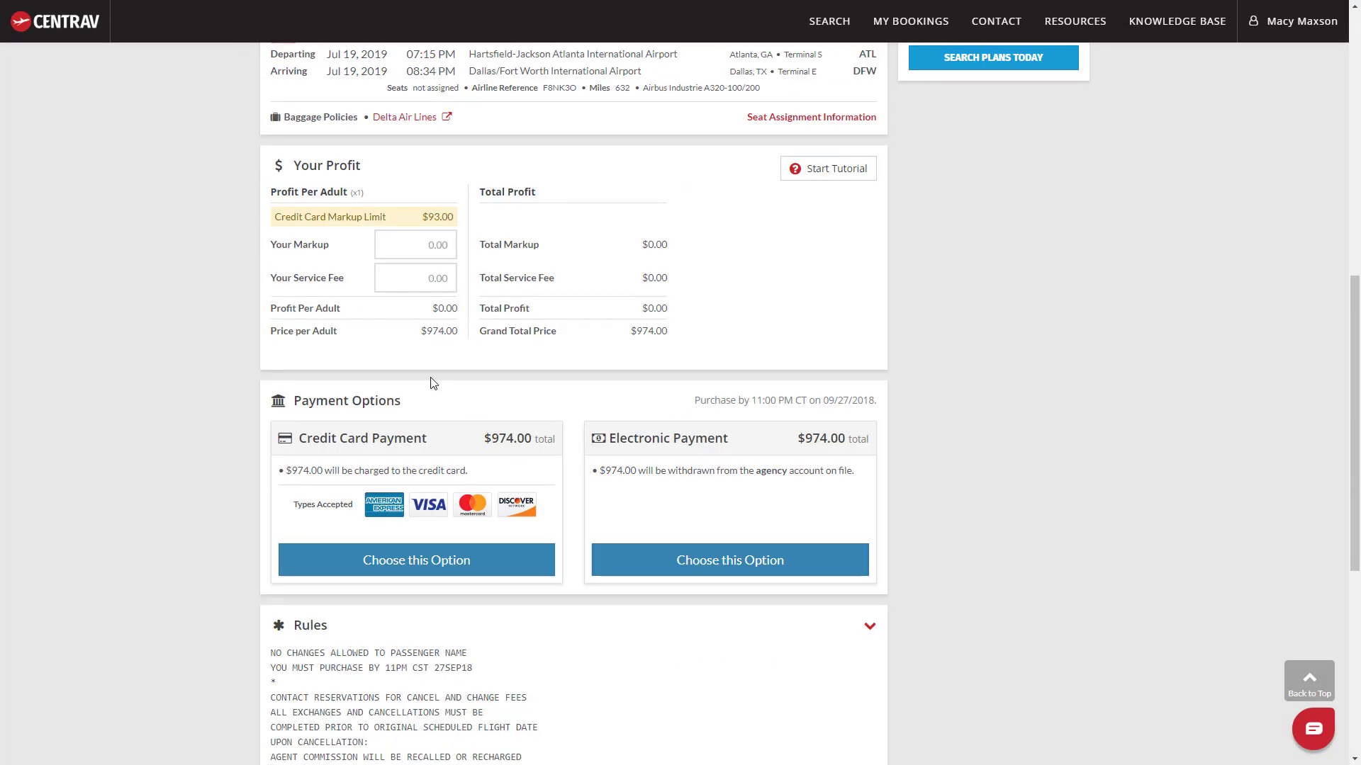
pyautogui.click(410, 245)
pyautogui.click(414, 278)
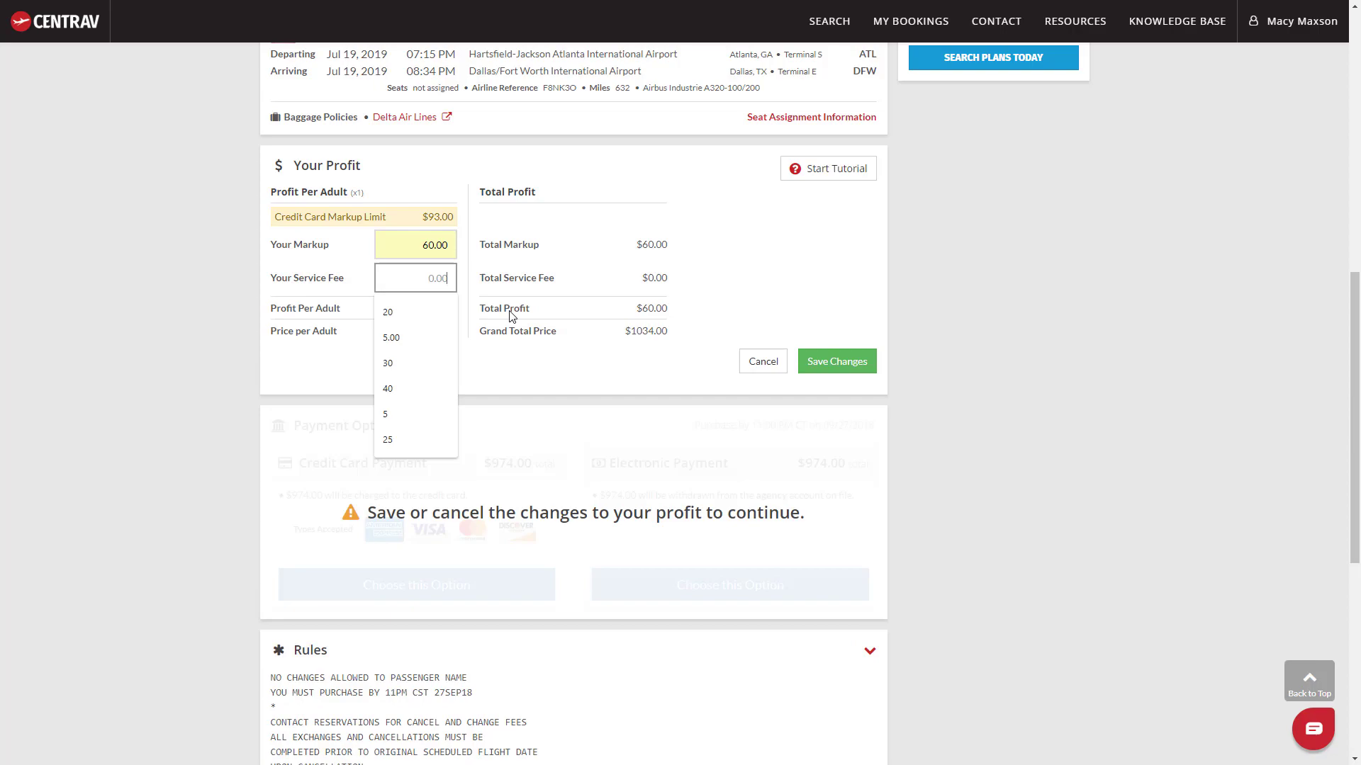
pyautogui.click(835, 367)
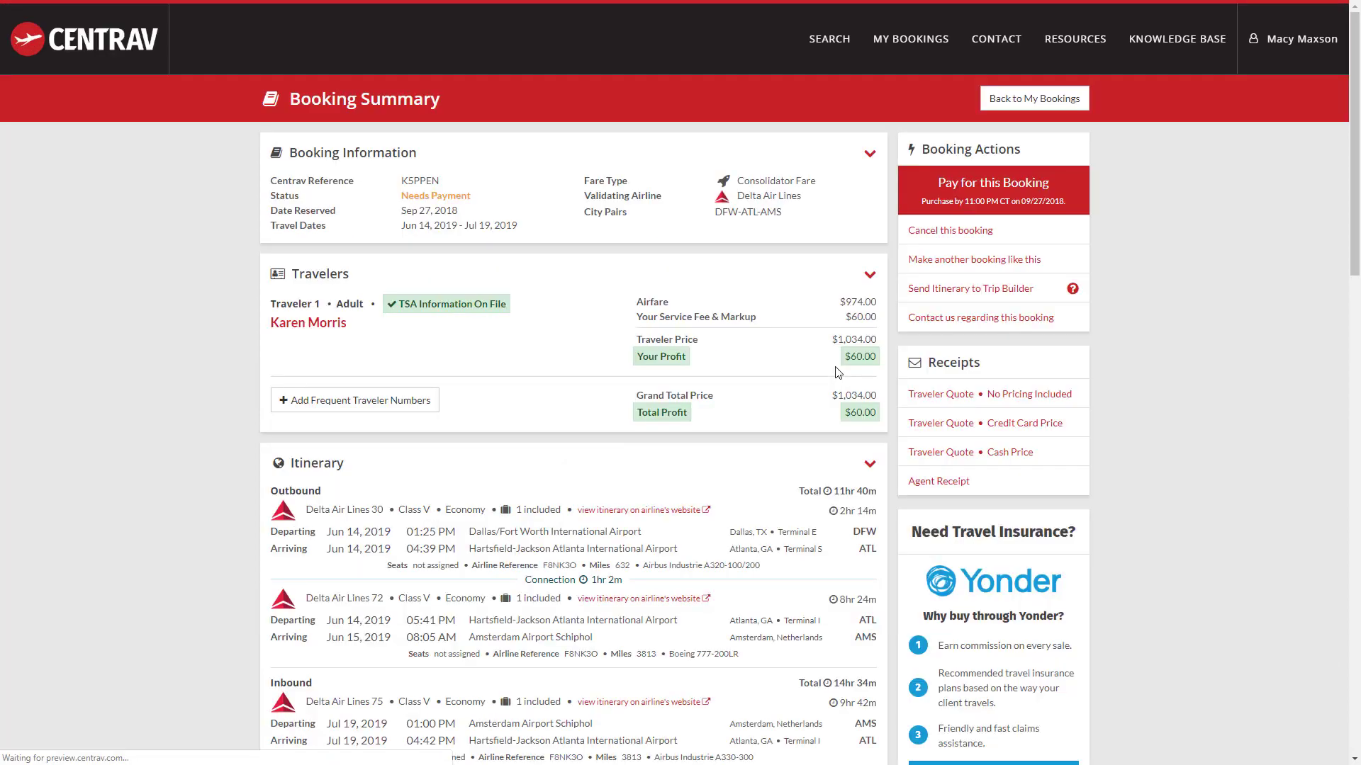
pyautogui.scroll(2, 823, 369)
pyautogui.scroll(2, 830, 351)
pyautogui.scroll(2, 846, 308)
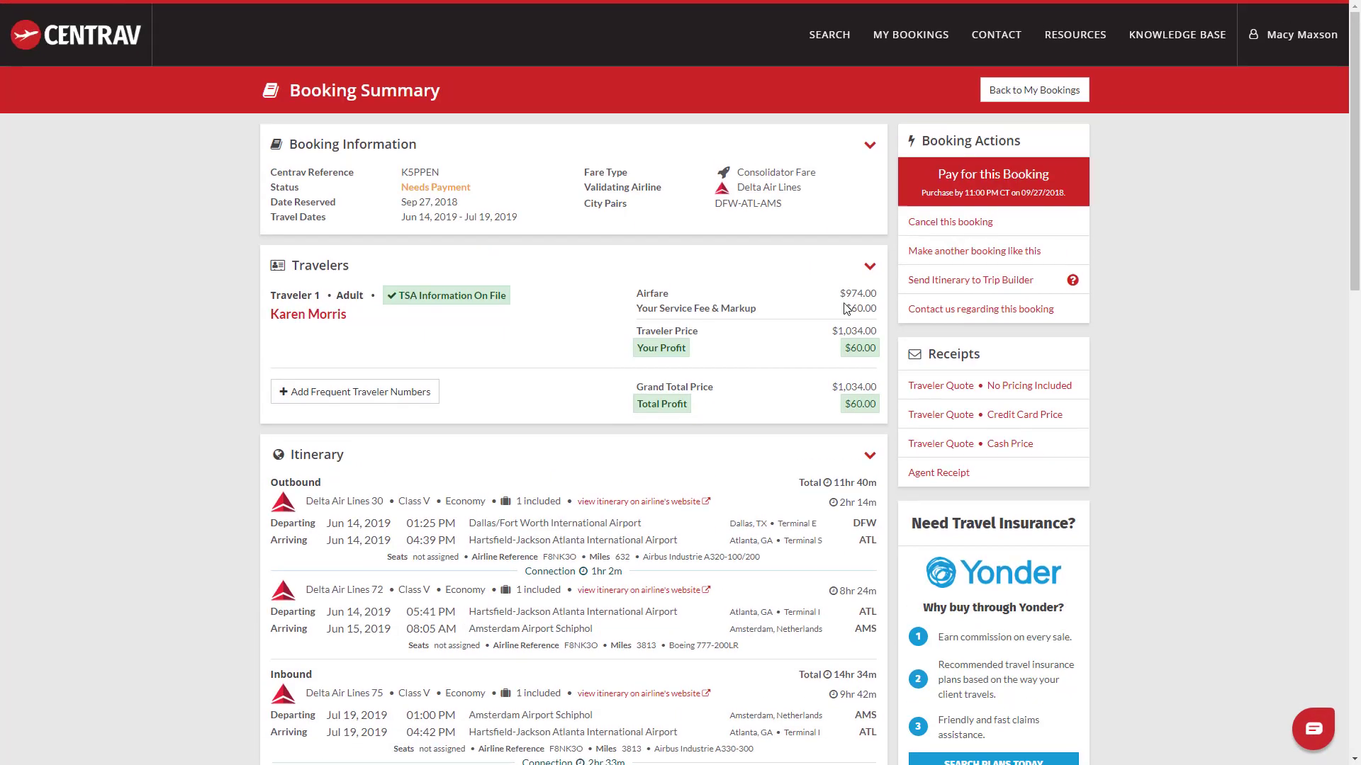
pyautogui.scroll(1, 847, 308)
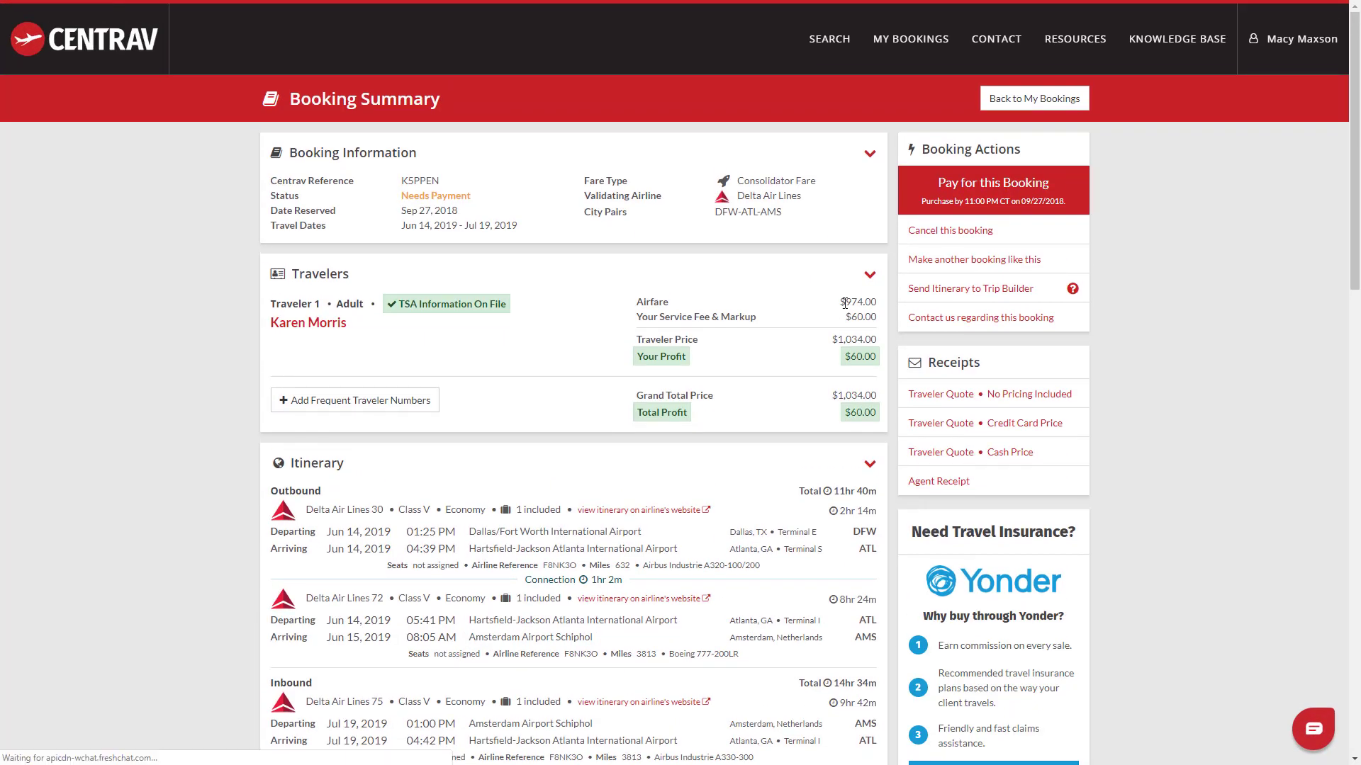
# - Open the Credit Card Price quote and insert the recommended 'Your Booking has been Reserved' message
pyautogui.click(969, 425)
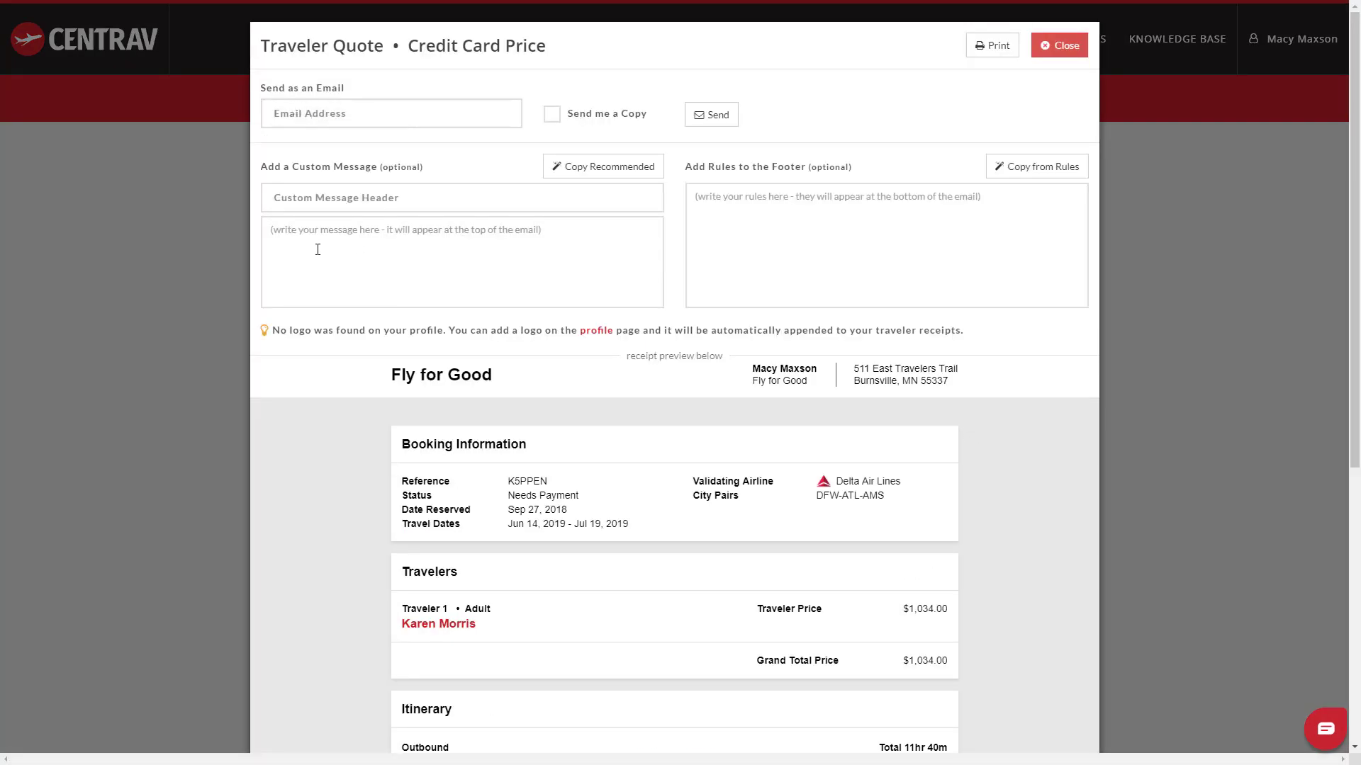
pyautogui.click(301, 230)
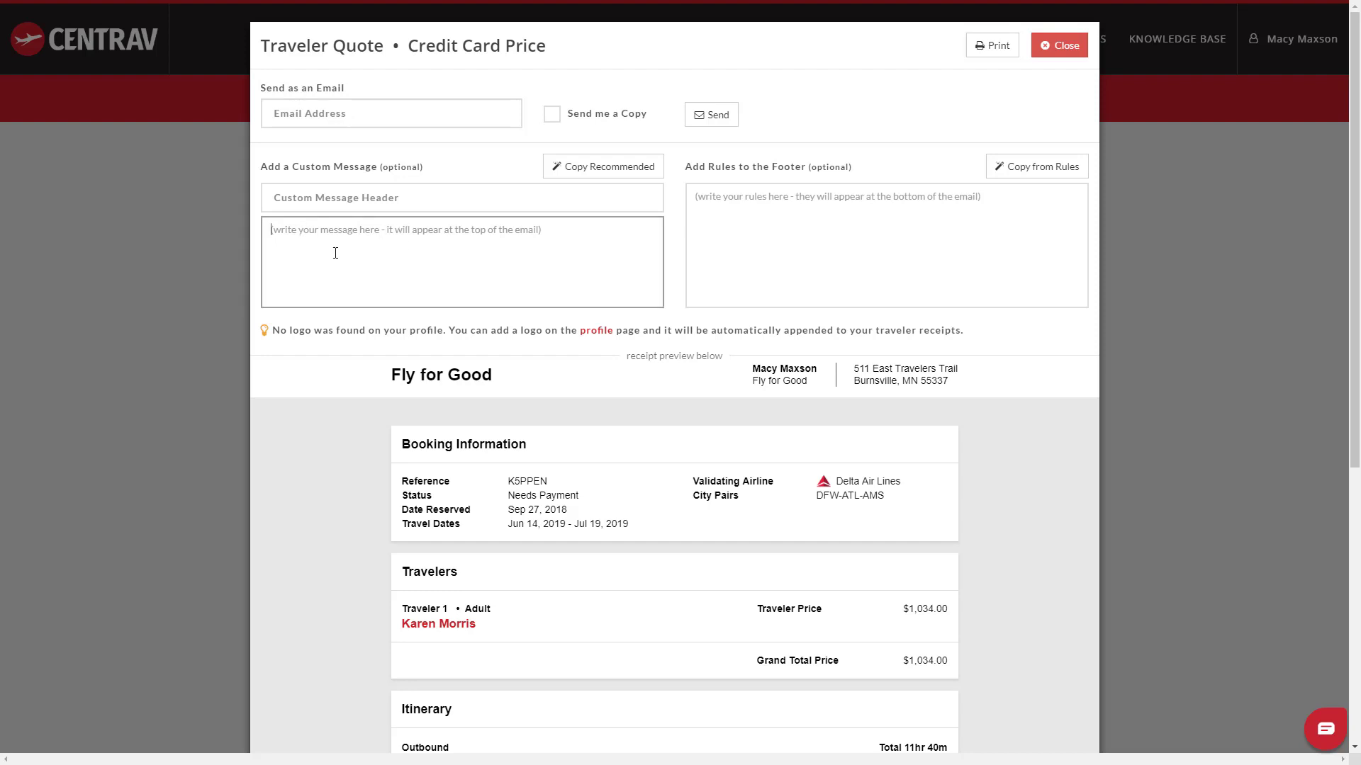
pyautogui.click(591, 171)
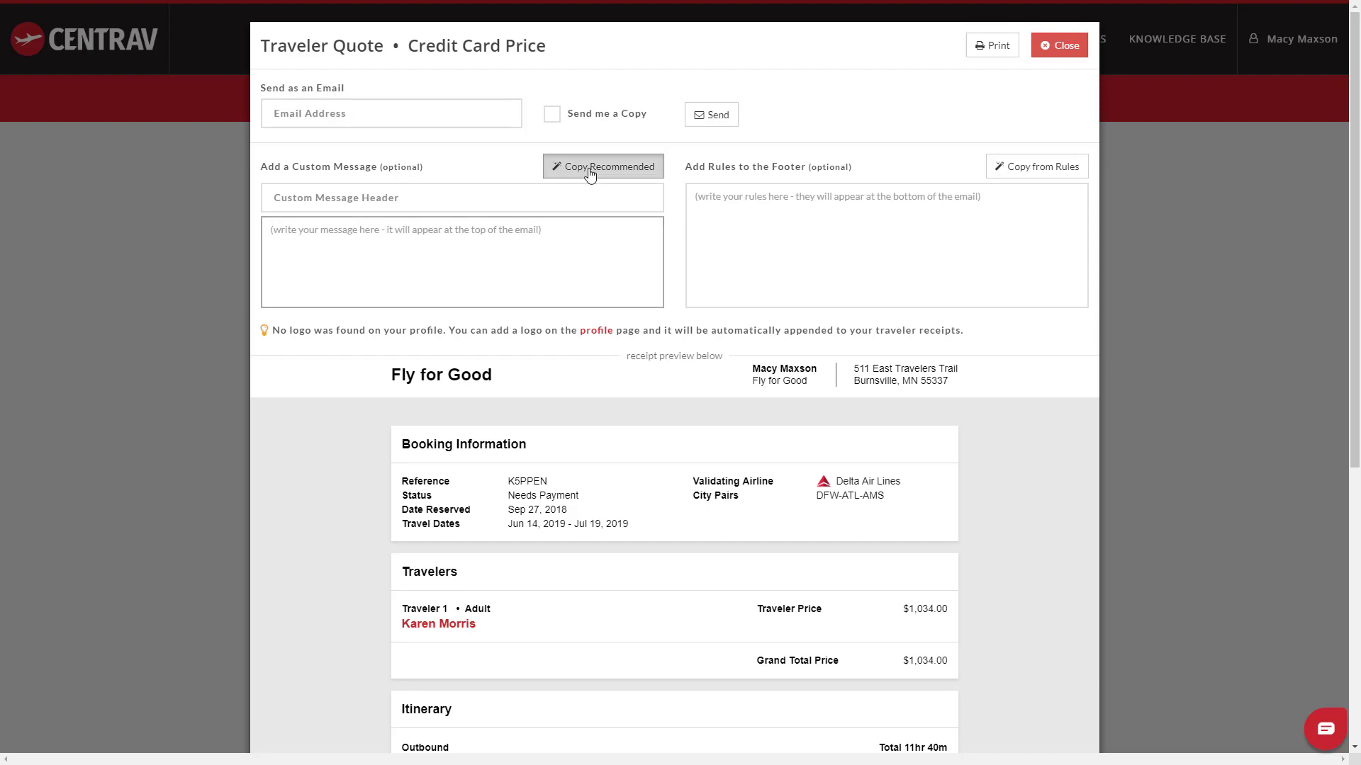
pyautogui.moveTo(404, 244); pyautogui.dragTo(442, 260)
pyautogui.click(439, 257)
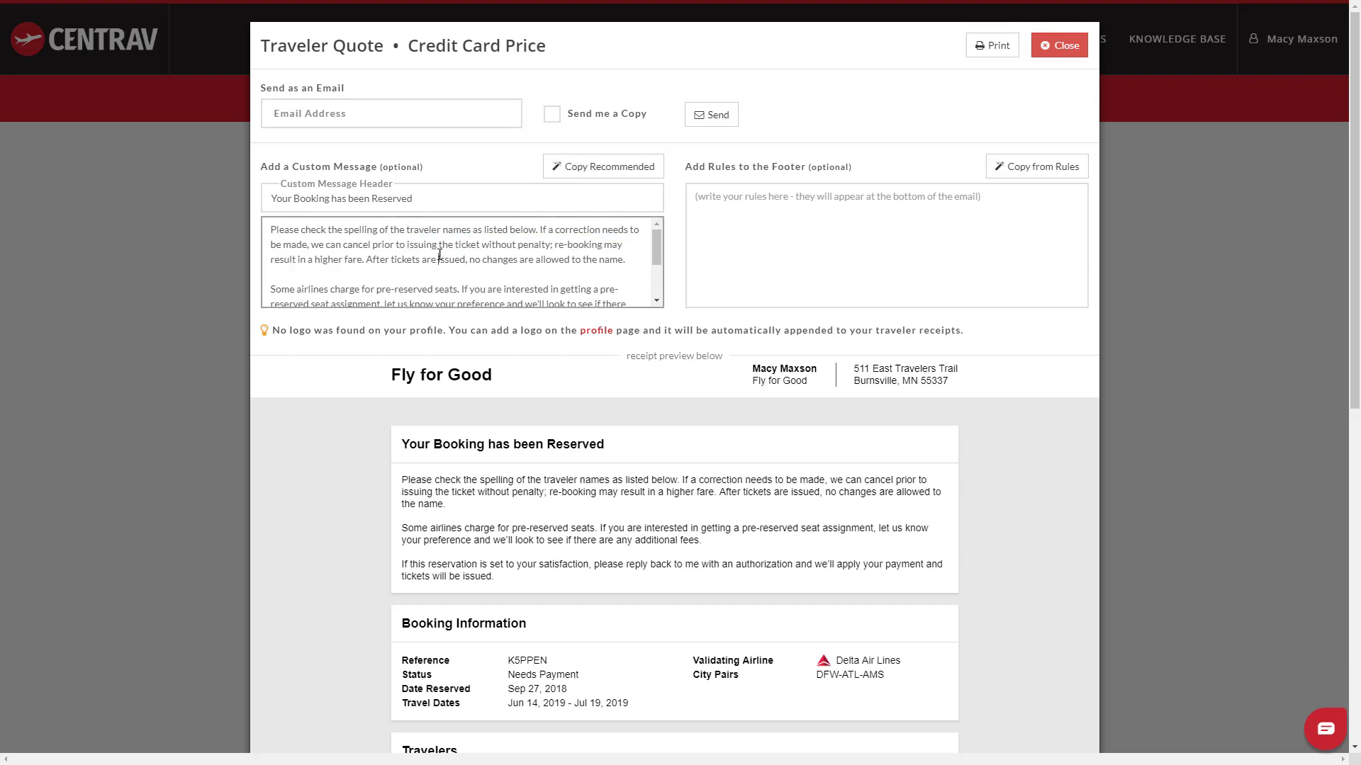
pyautogui.click(789, 241)
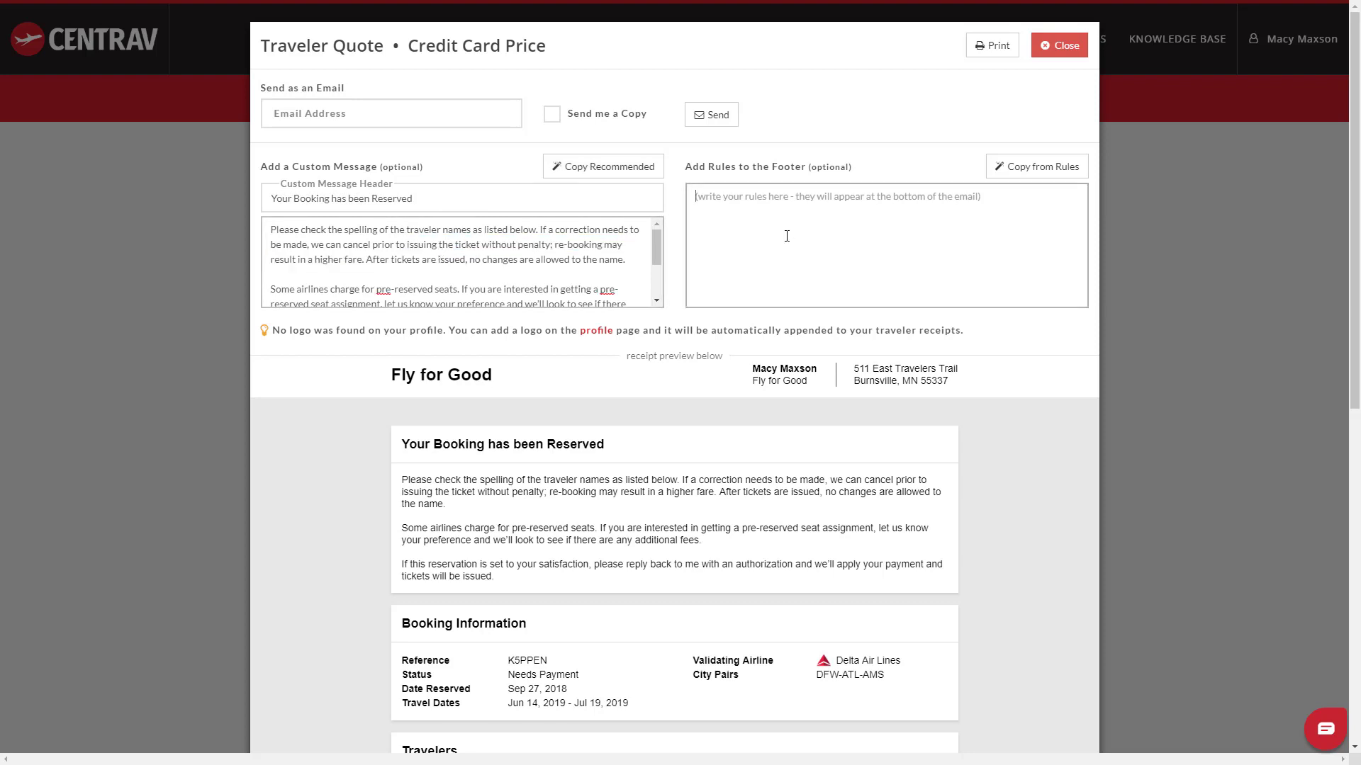
# - Copy the fare rules into the footer and change the purchase deadline to 5PM CST 27SEP18
pyautogui.click(1036, 174)
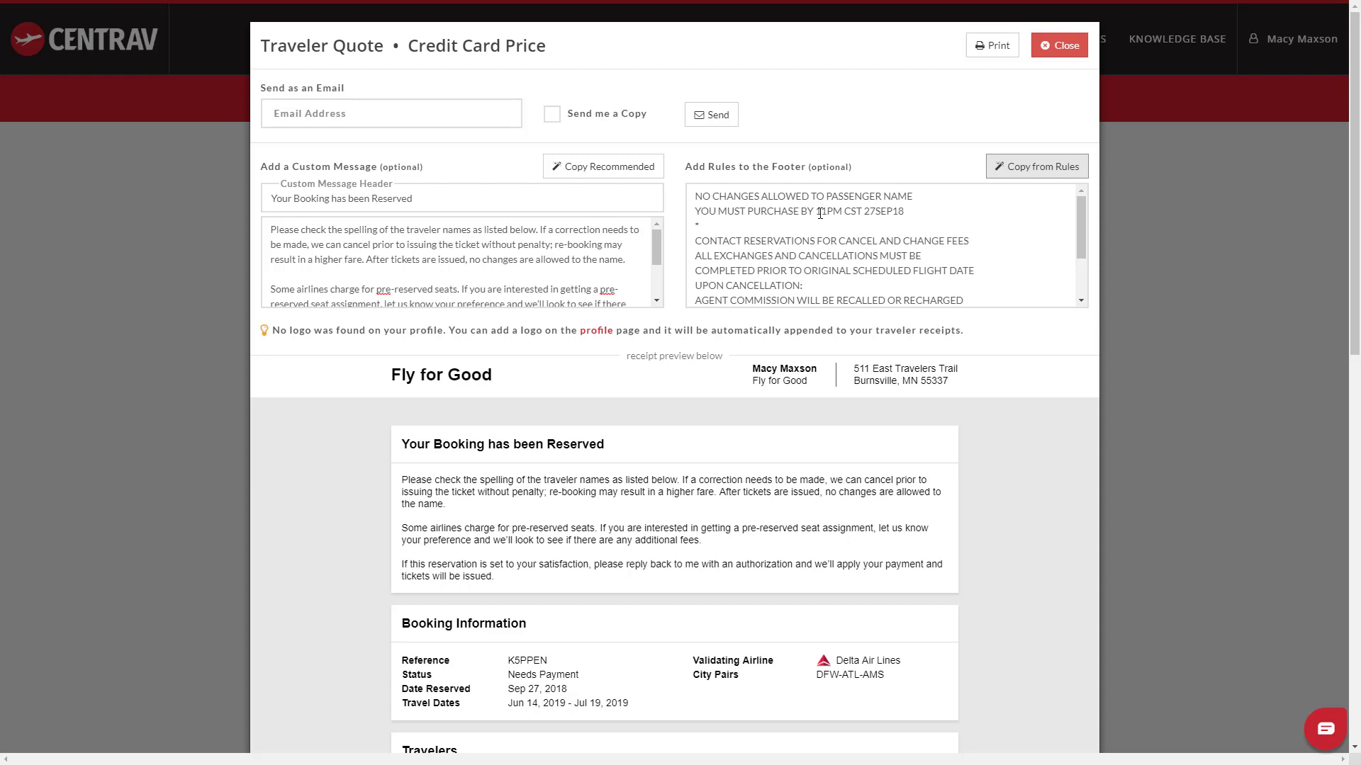
pyautogui.moveTo(816, 212); pyautogui.dragTo(831, 212)
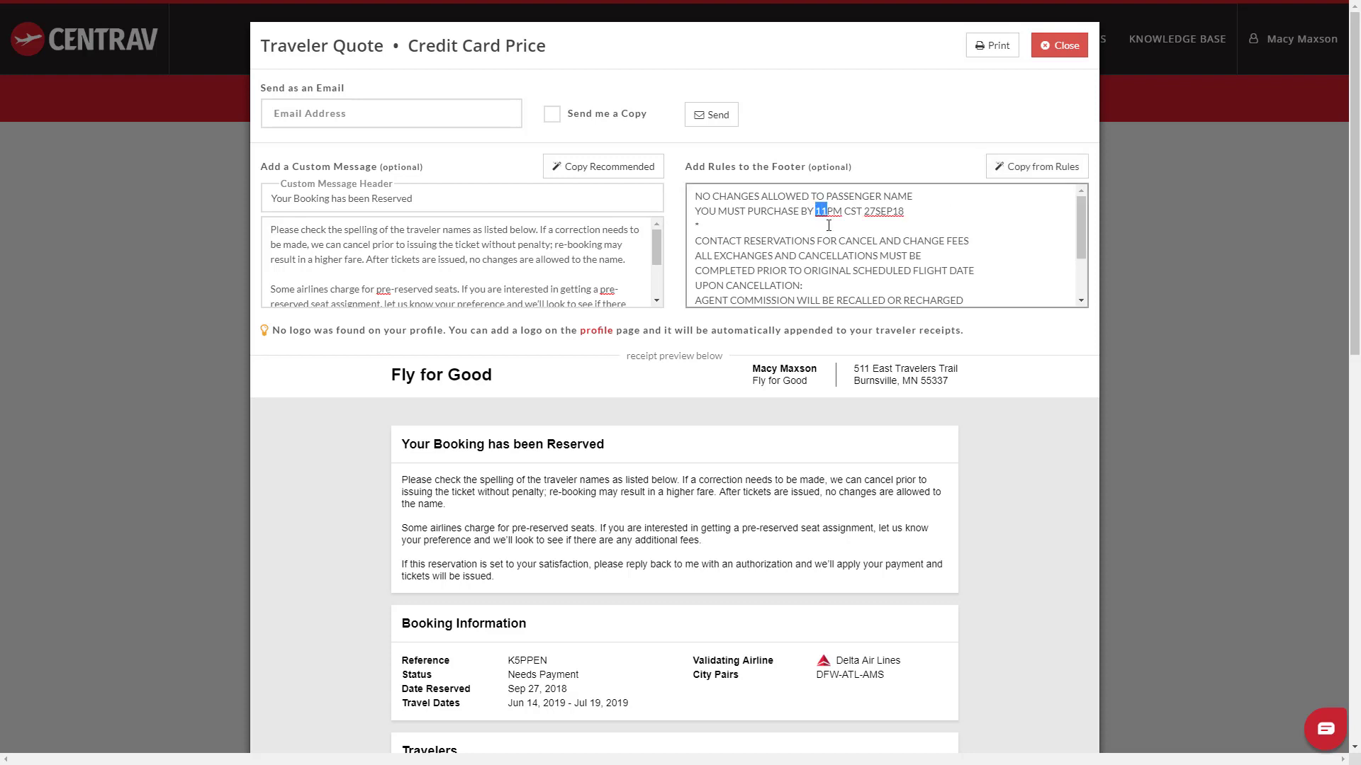
pyautogui.write('5')
pyautogui.doubleClick(825, 210)
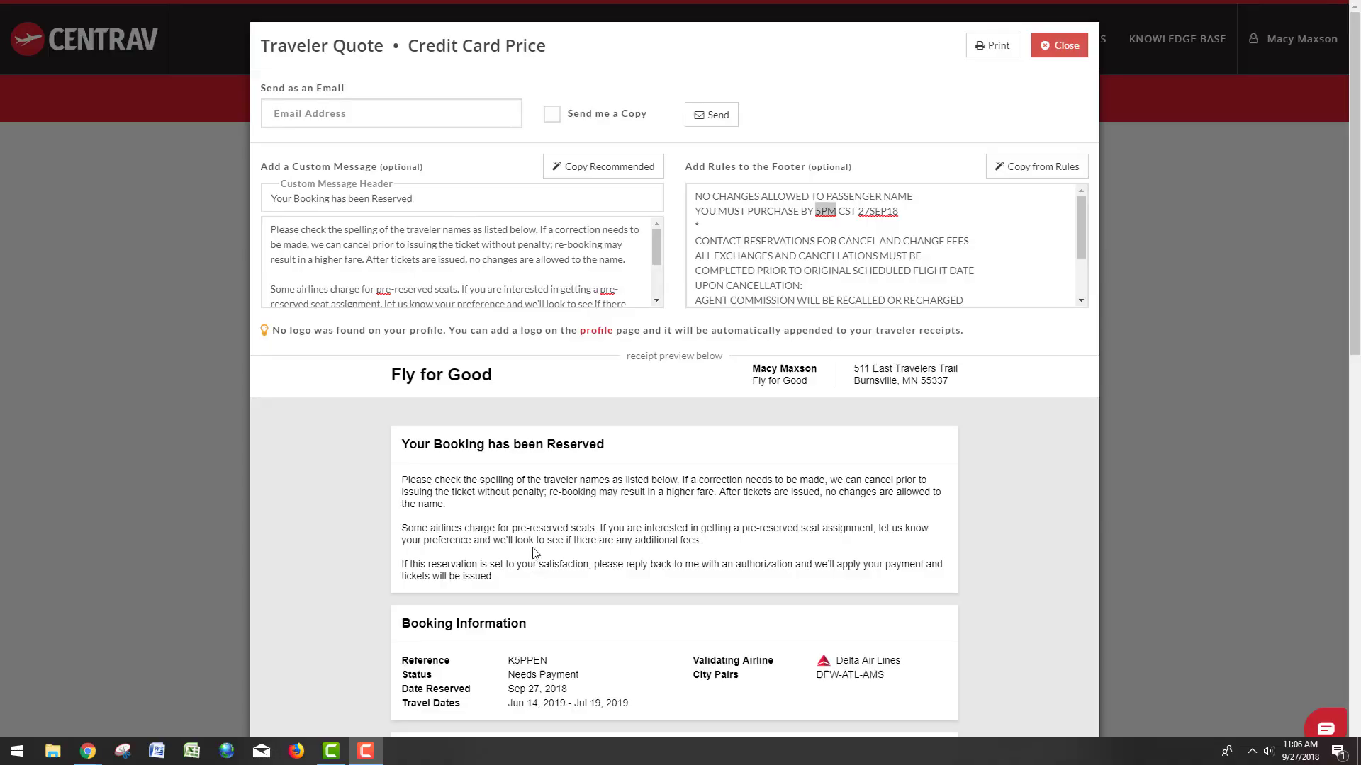
pyautogui.scroll(-2, 534, 552)
pyautogui.scroll(-1, 526, 537)
pyautogui.scroll(-1, 516, 521)
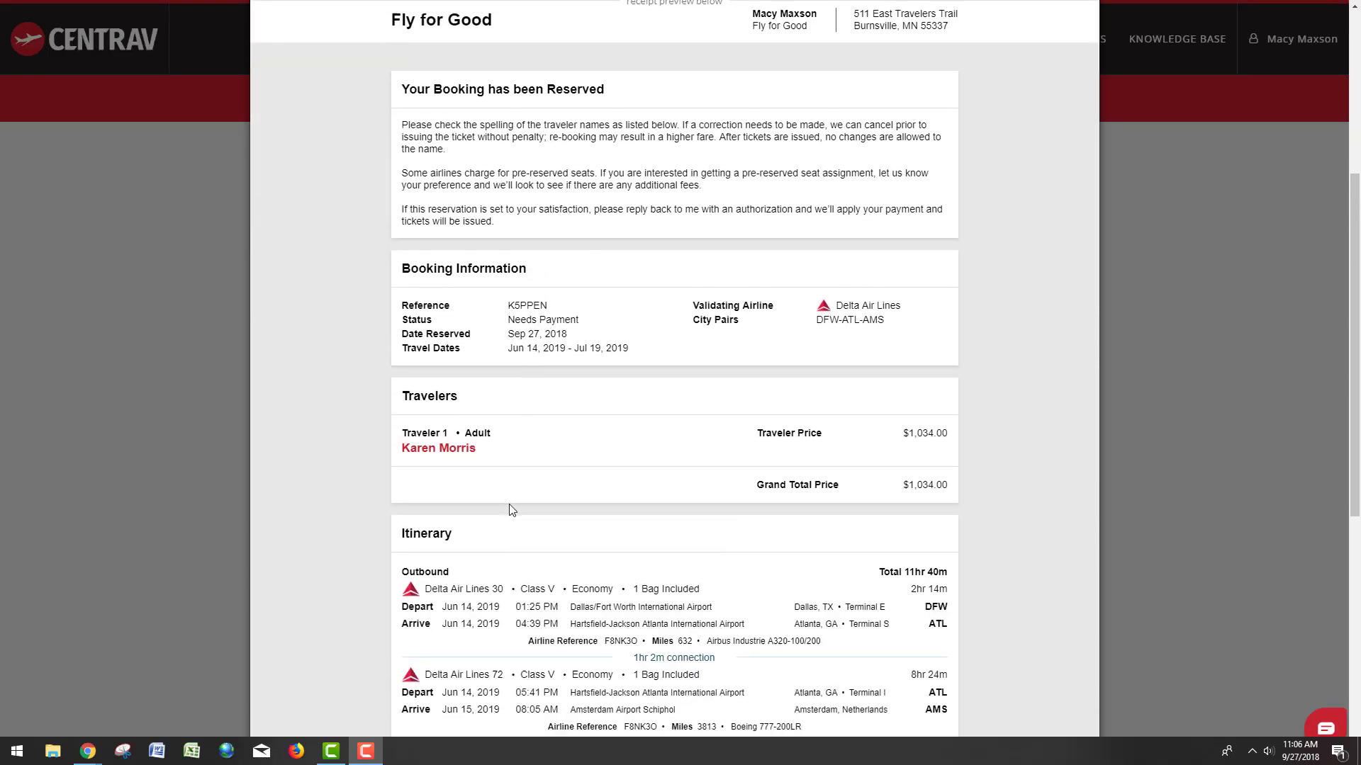
pyautogui.scroll(-3, 516, 500)
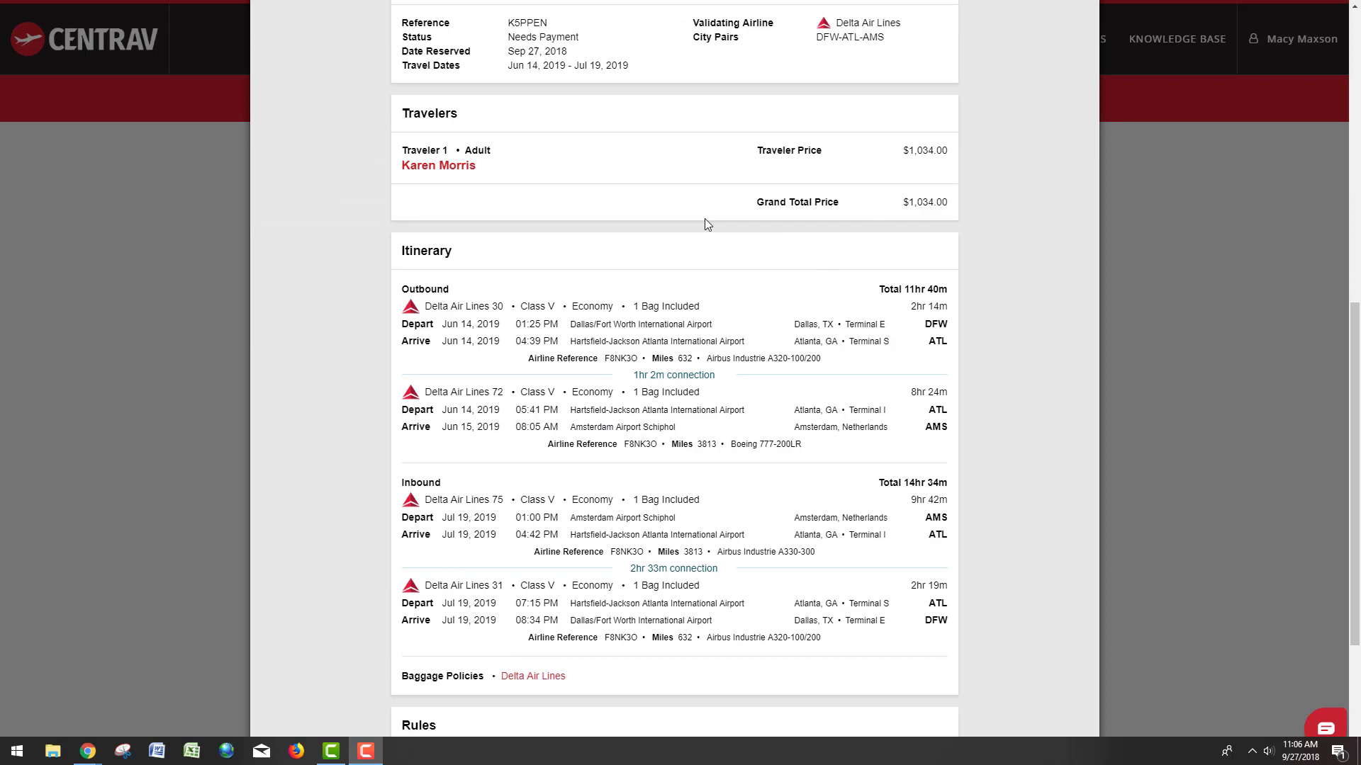
pyautogui.scroll(-2, 656, 571)
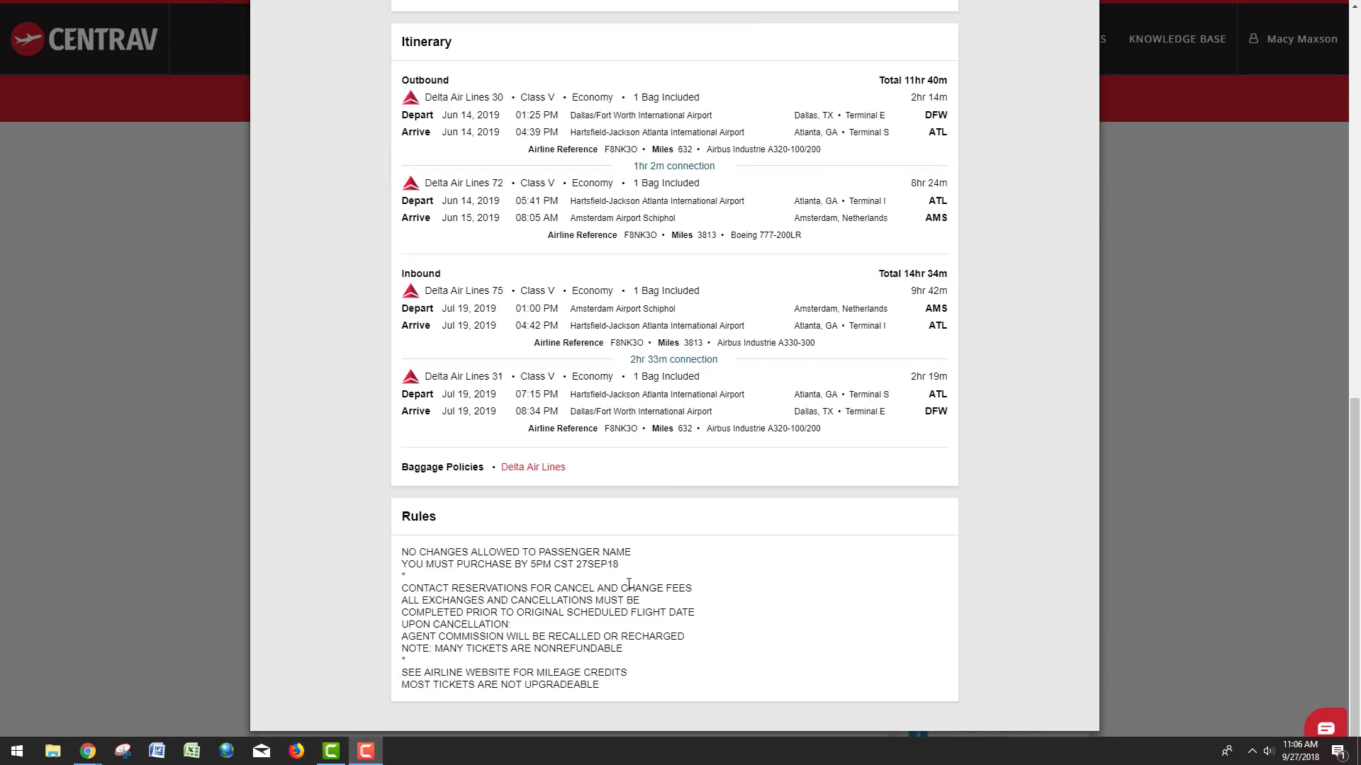
pyautogui.scroll(3, 628, 584)
pyautogui.scroll(2, 628, 584)
pyautogui.scroll(1, 638, 501)
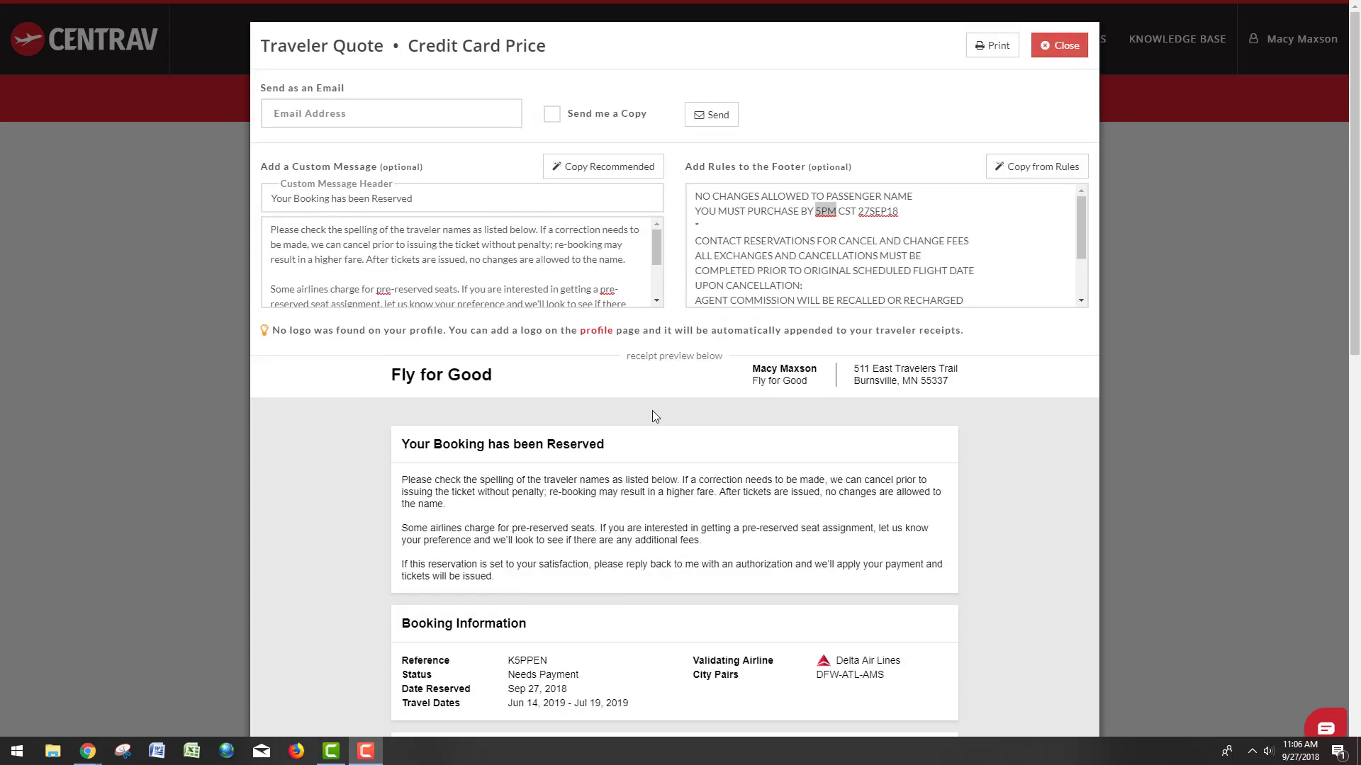